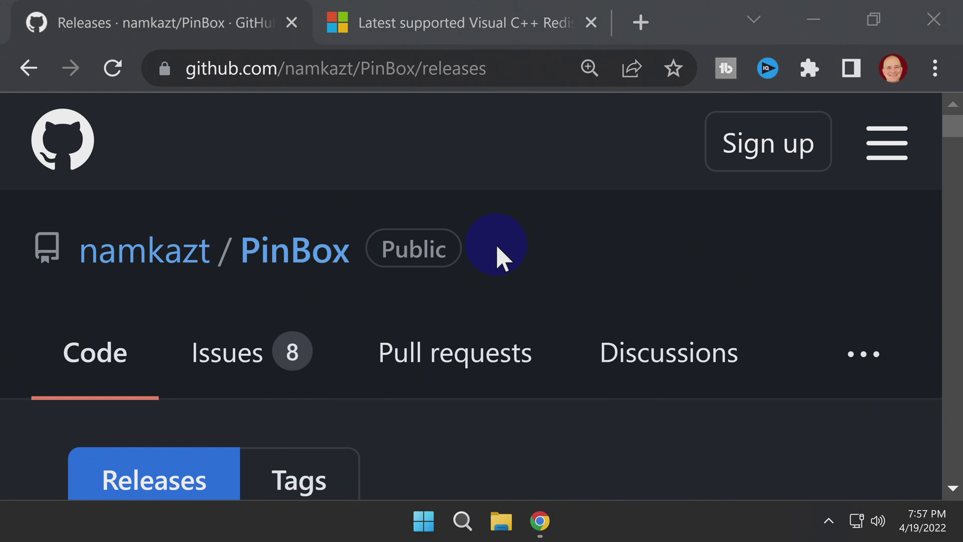
# Download the PinBox_r0.2.4_test1.7z client archive from the r0.2.4 release assets on GitHub.
pyautogui.scroll(-10, 497, 246)
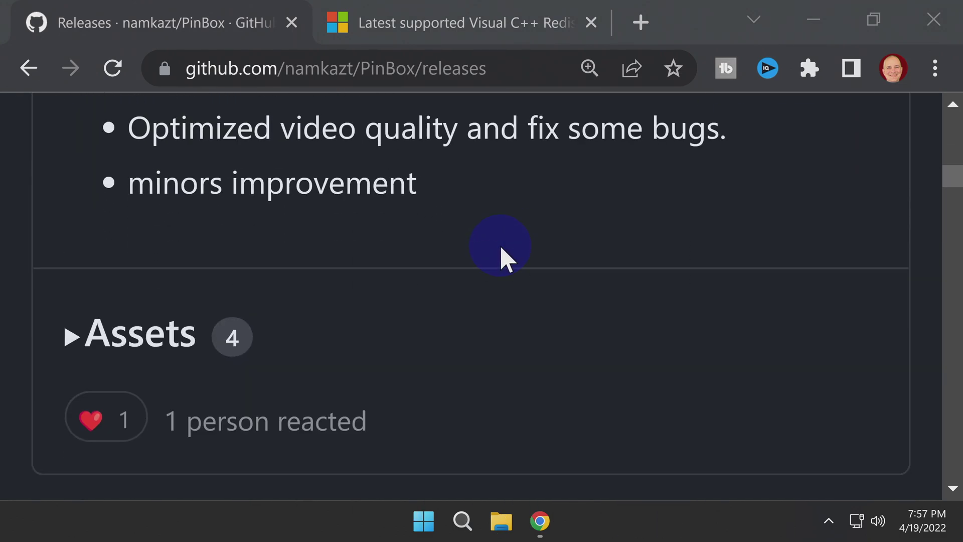
pyautogui.scroll(-2, 501, 245)
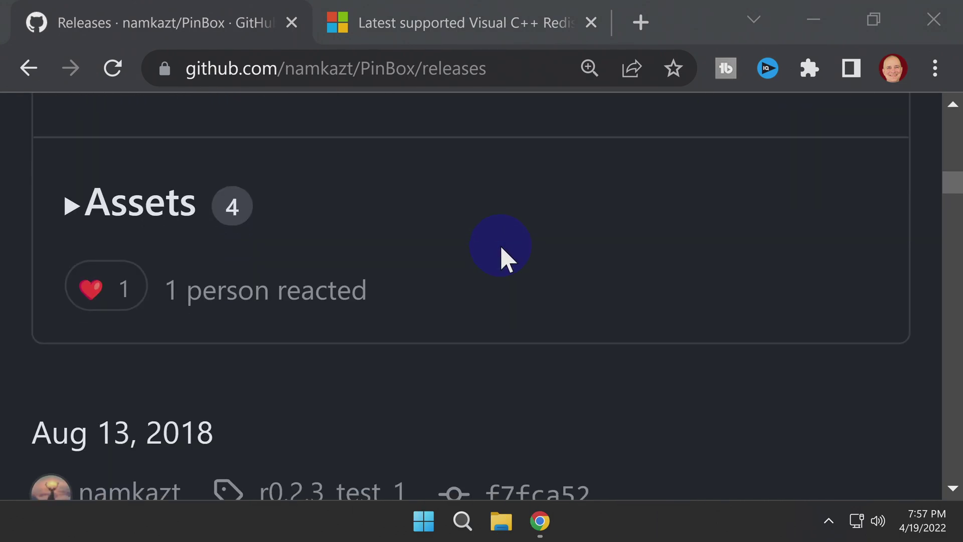
pyautogui.click(180, 220)
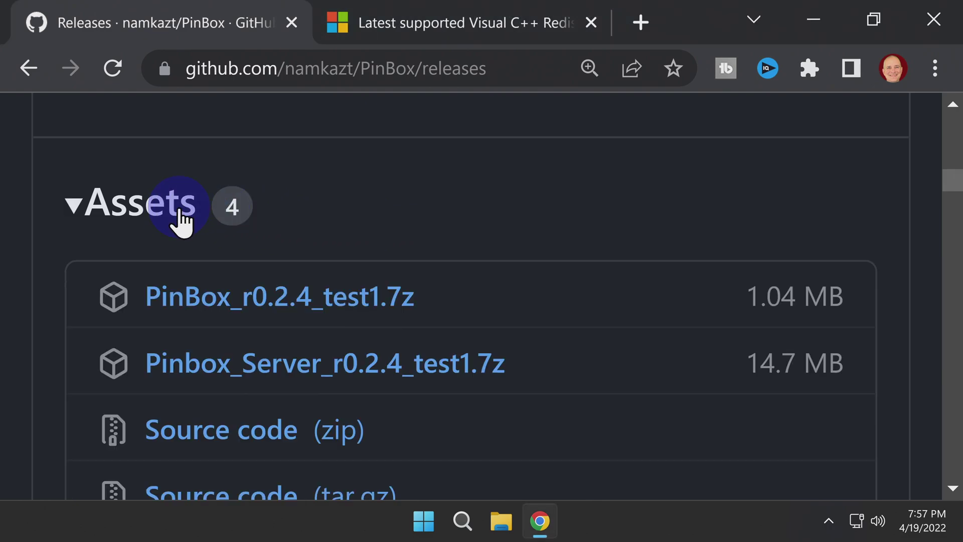
pyautogui.click(303, 307)
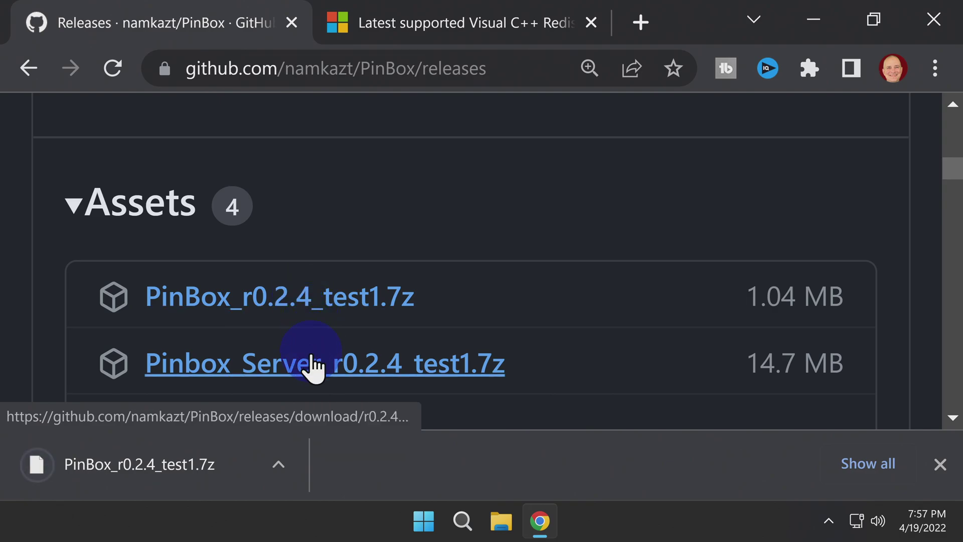
# Download Pinbox_Server_r0.2.4_test1.7z and keep it despite the browser's download warning.
pyautogui.click(328, 374)
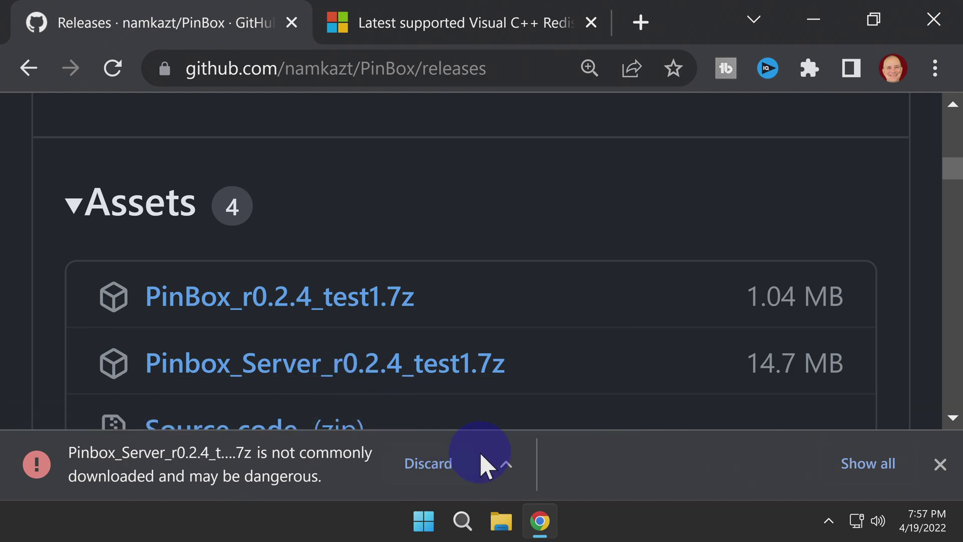
pyautogui.click(505, 465)
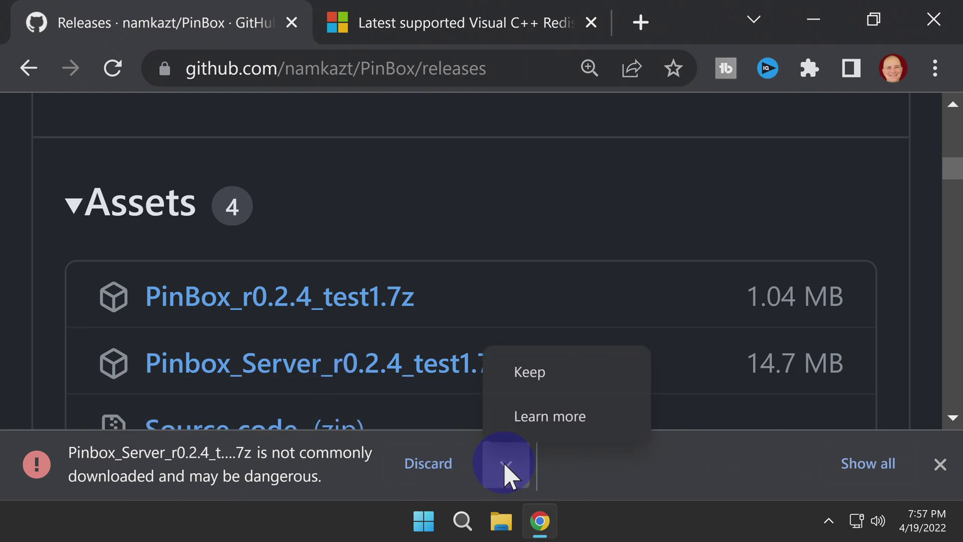
pyautogui.click(526, 380)
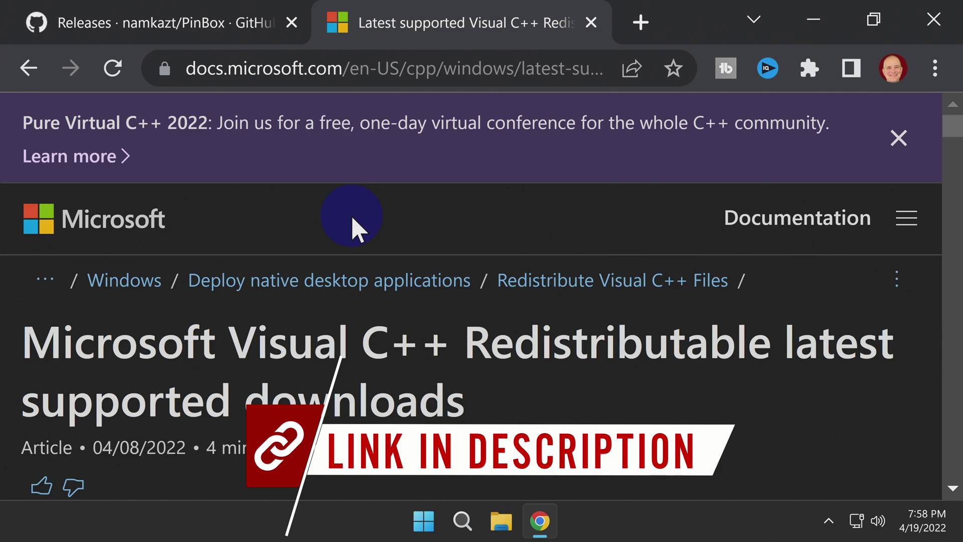
# Download vc_redist.x64.exe, the X64 Visual C++ Redistributable, from the Microsoft Docs download table.
pyautogui.scroll(-7, 354, 228)
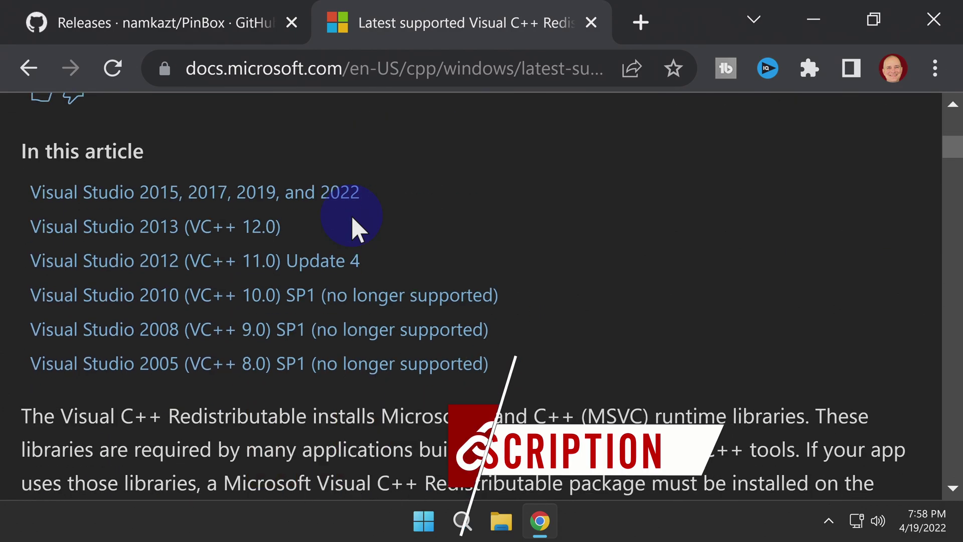
pyautogui.scroll(-15, 354, 228)
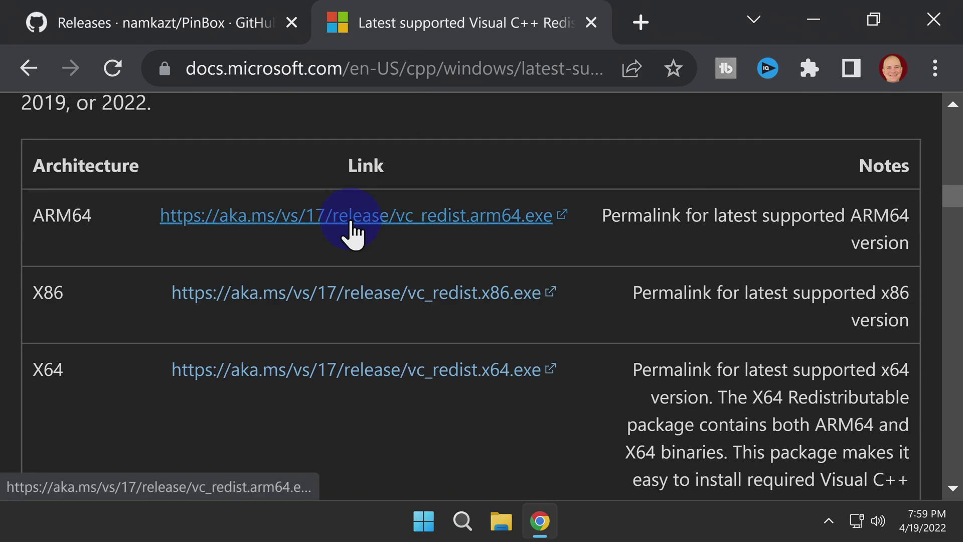
pyautogui.click(315, 371)
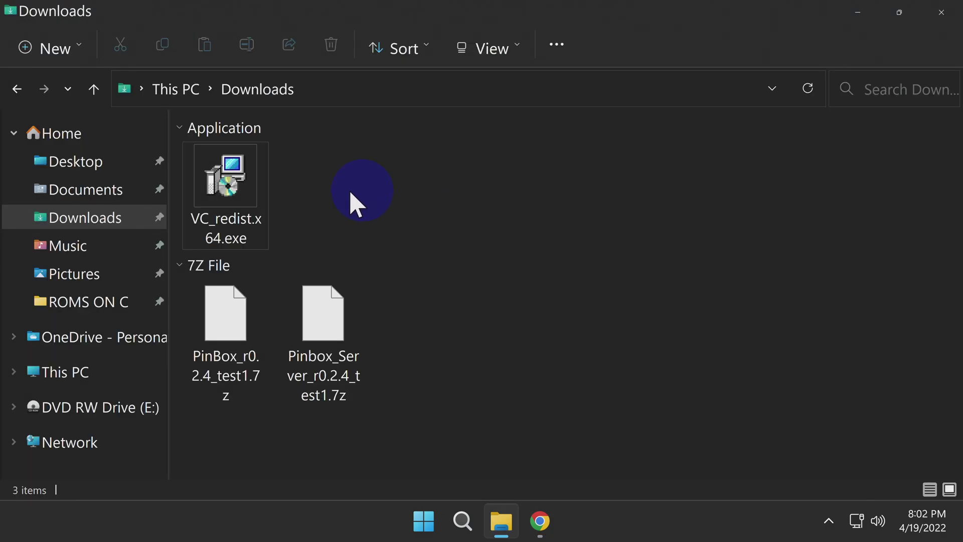
# Install Visual C++ 2015-2022 Redistributable (x64) from VC_redist.x64.exe, accepting the license, then close setup.
pyautogui.doubleClick(232, 185)
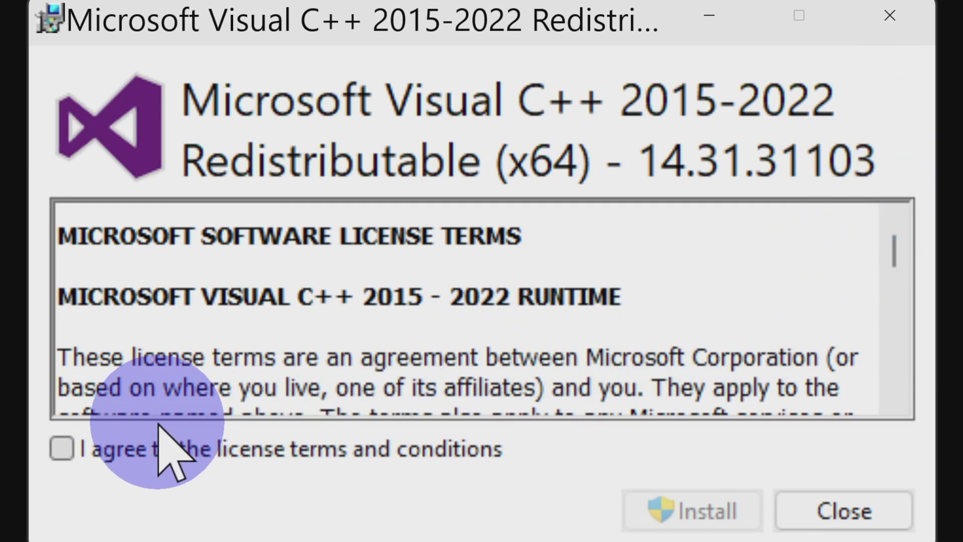
pyautogui.click(135, 447)
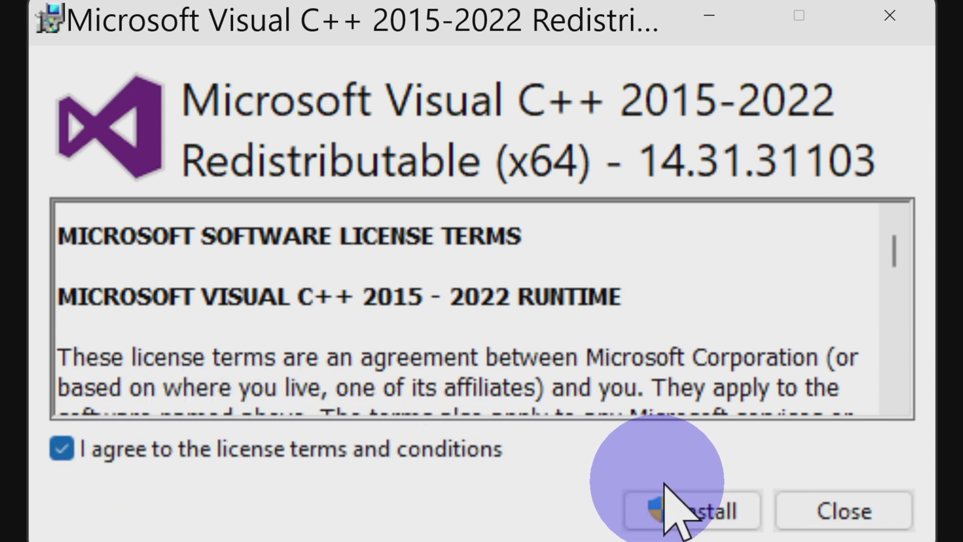
pyautogui.click(694, 507)
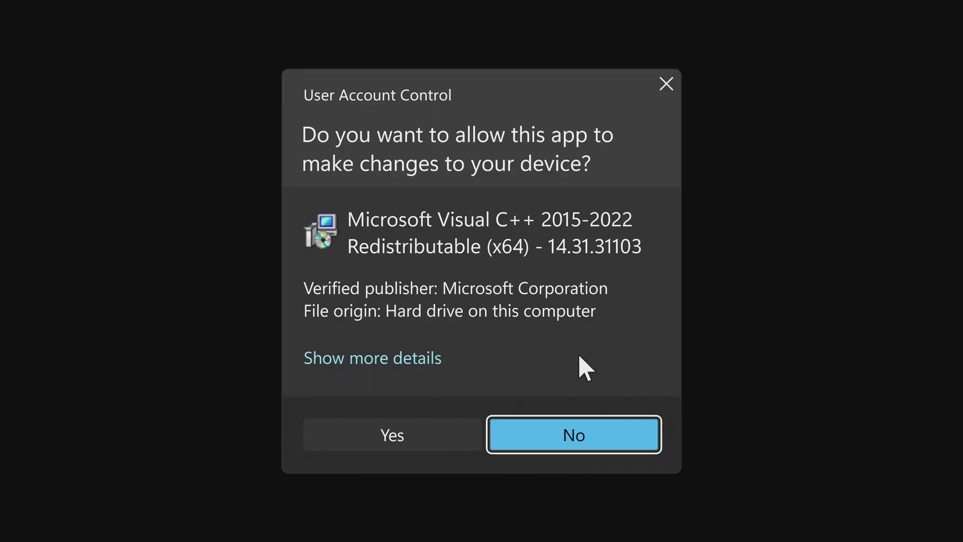
pyautogui.click(408, 432)
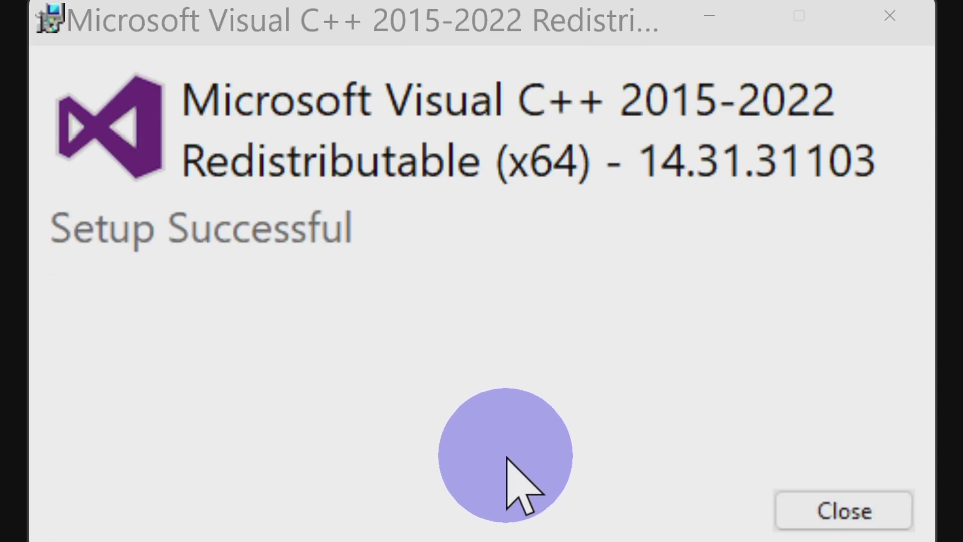
pyautogui.click(858, 514)
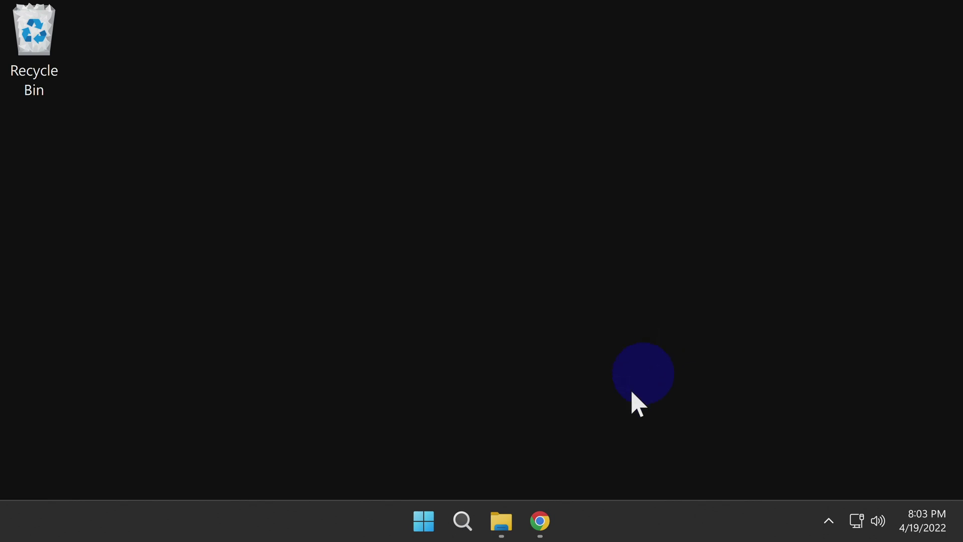
# Delete the VC_redist.x64.exe installer from the Downloads folder.
pyautogui.click(501, 520)
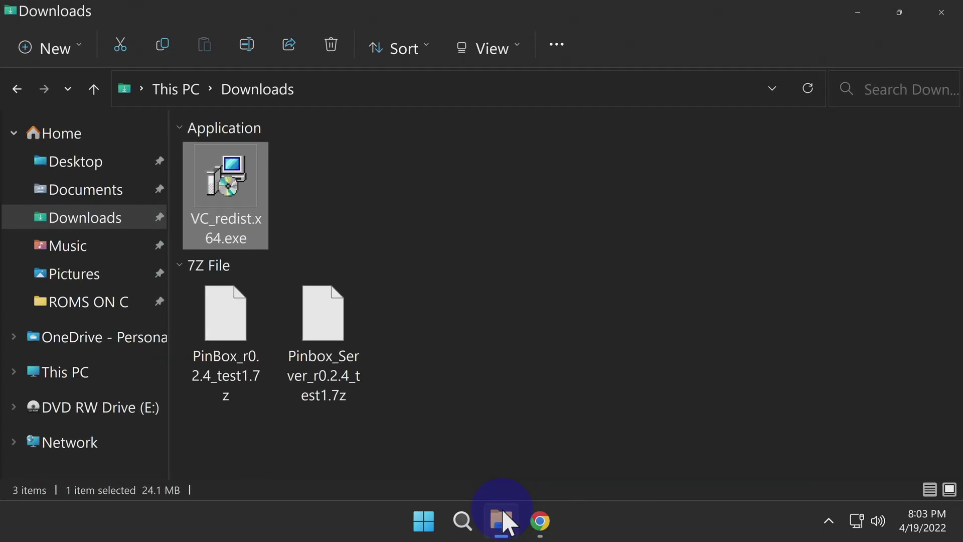
pyautogui.rightClick(232, 180)
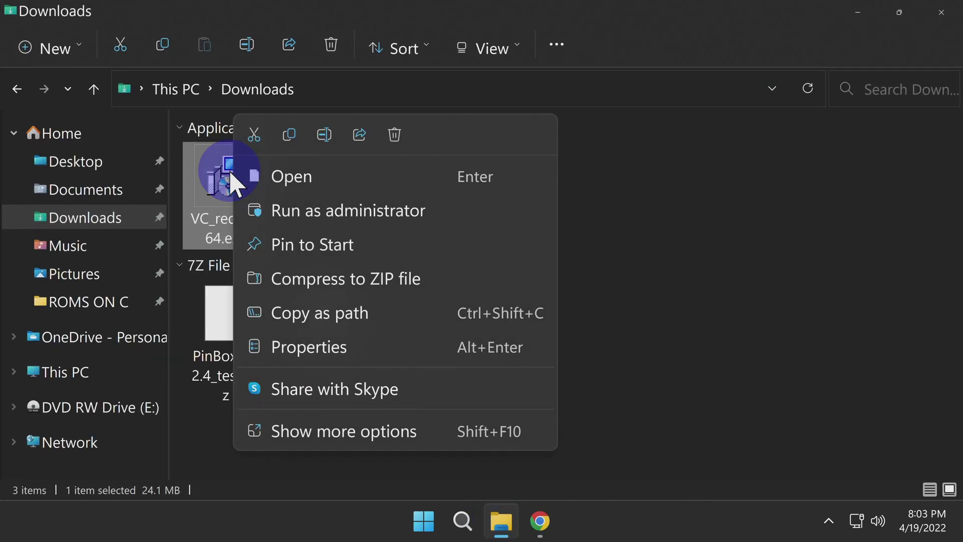
pyautogui.click(395, 136)
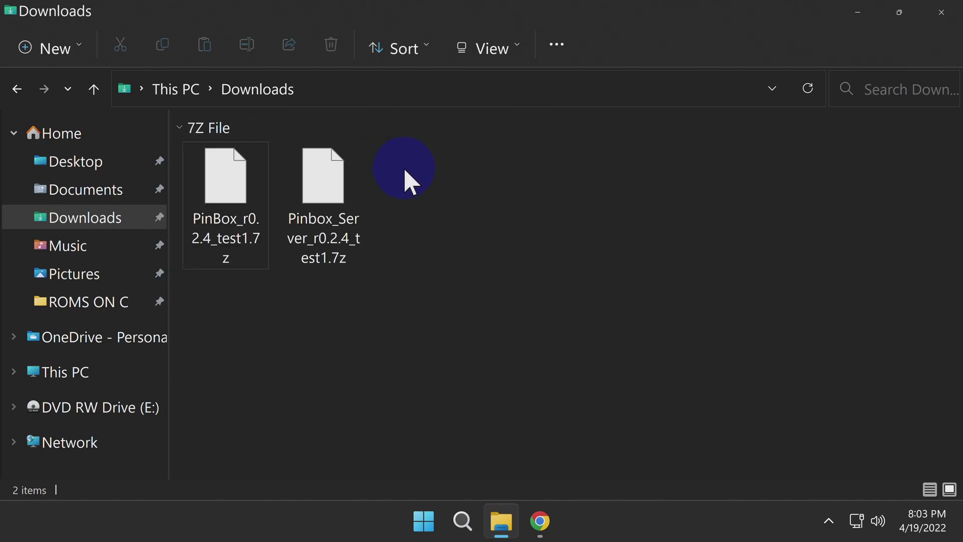
# Extract both PinBox .7z archives into their own folders with 7-Zip, then delete the archives.
pyautogui.moveTo(406, 172); pyautogui.dragTo(241, 189)
pyautogui.rightClick(241, 189)
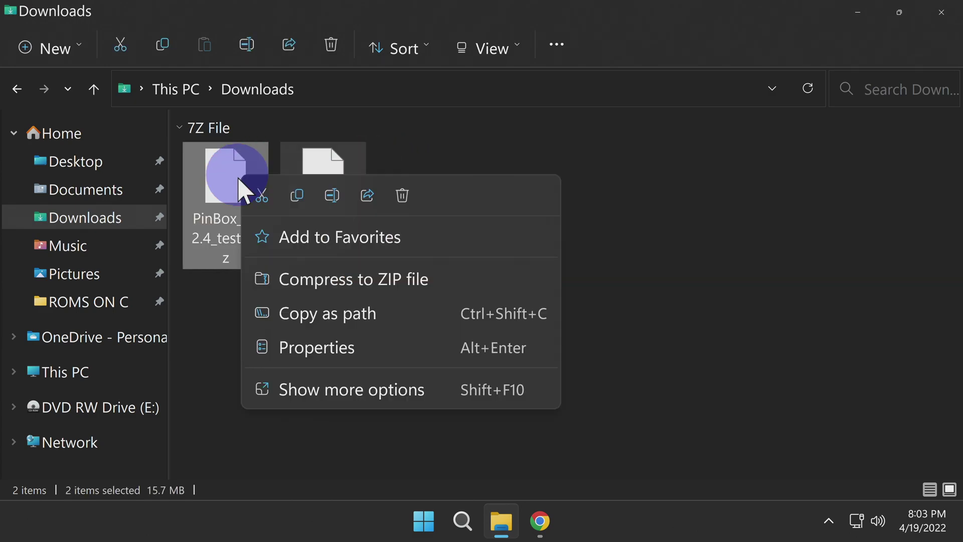
pyautogui.click(305, 391)
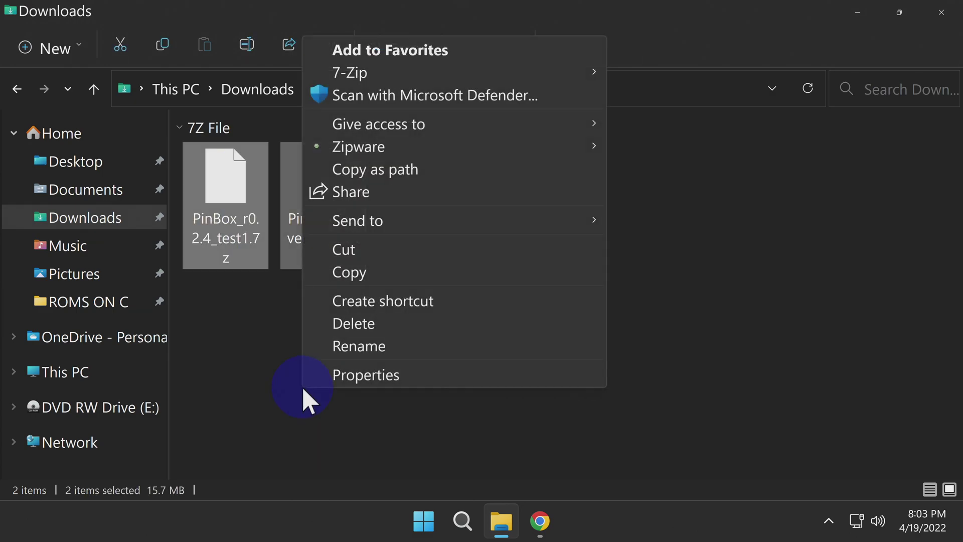
pyautogui.click(370, 72)
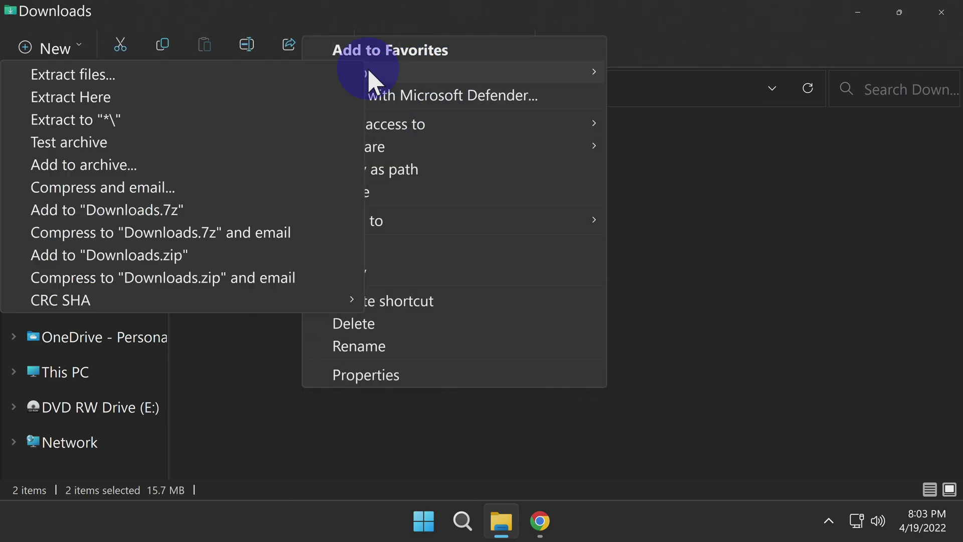
pyautogui.click(118, 119)
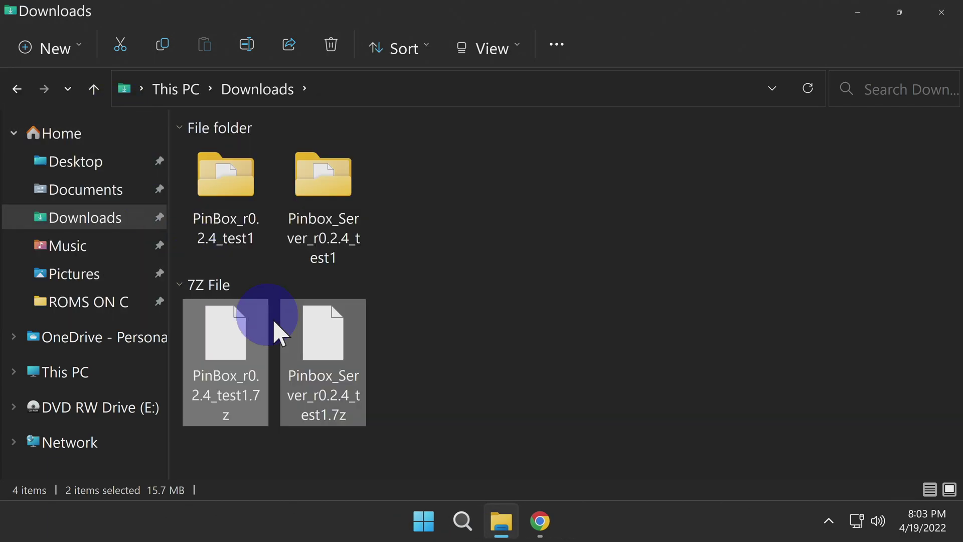
pyautogui.rightClick(324, 348)
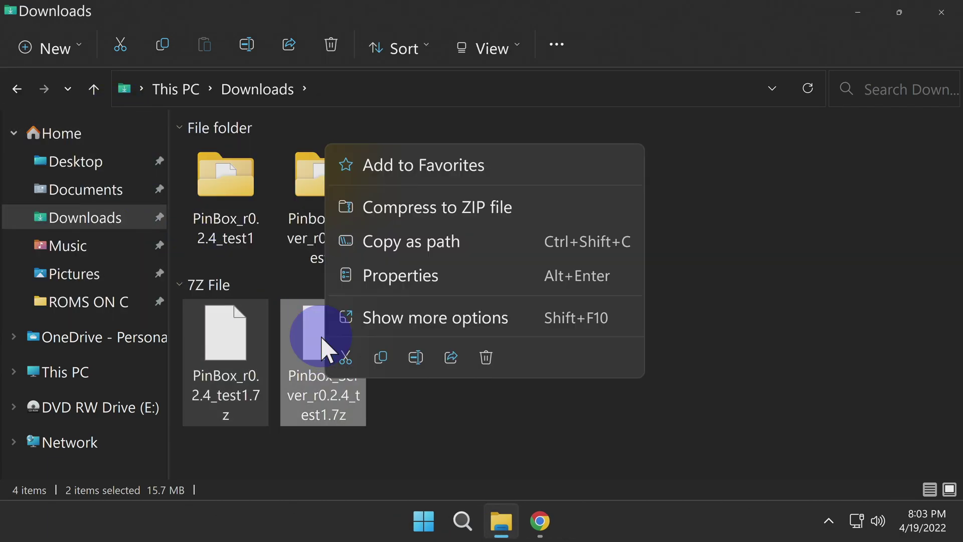
pyautogui.click(487, 357)
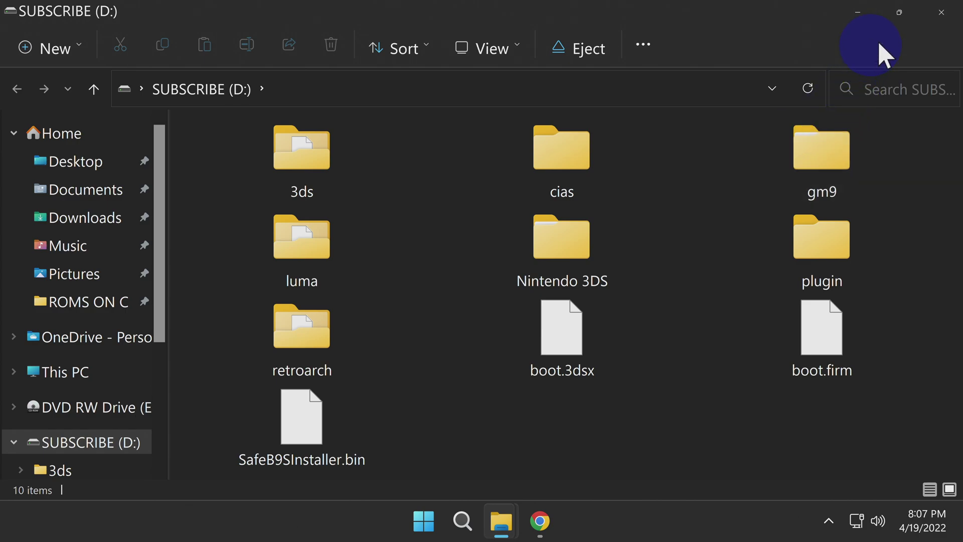
# Restore the SUBSCRIBE (D:) and Downloads windows from full screen and reposition them.
pyautogui.click(899, 13)
pyautogui.moveTo(416, 23); pyautogui.dragTo(736, 6)
pyautogui.click(899, 13)
# Copy the four files from PinBox_r0.2.4_test1, including PinBox.3dsx and PinBox.smdh, into D:\3ds.
pyautogui.click(260, 148)
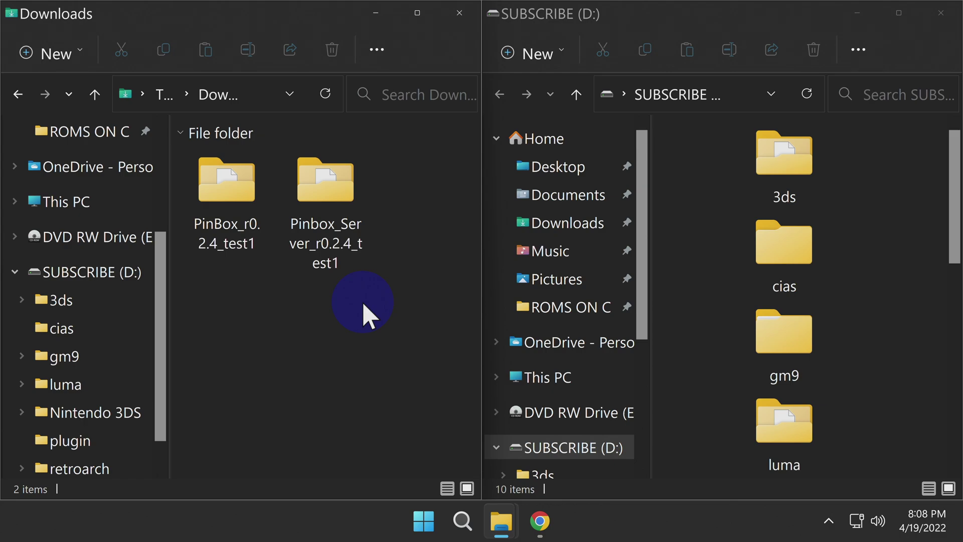
pyautogui.doubleClick(229, 173)
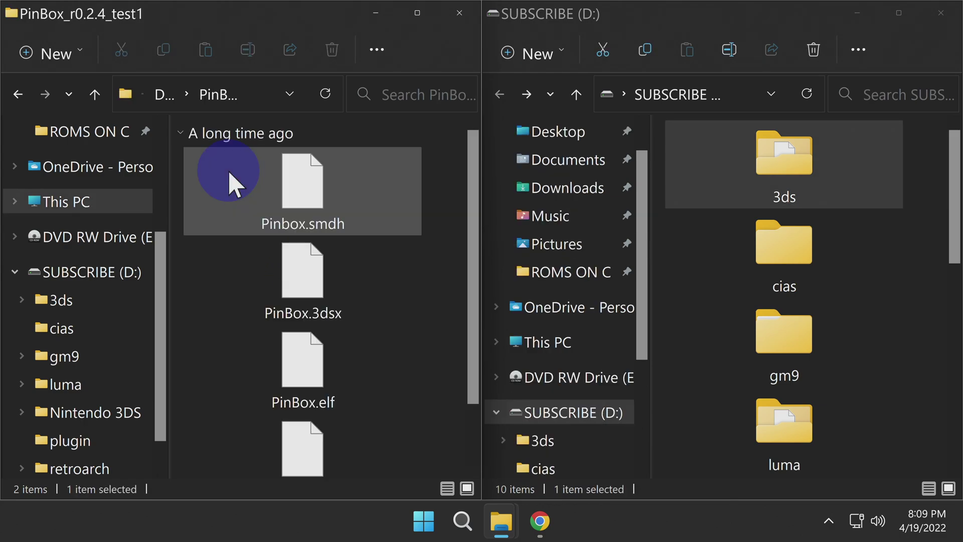
pyautogui.click(433, 188)
pyautogui.moveTo(431, 182); pyautogui.dragTo(324, 441)
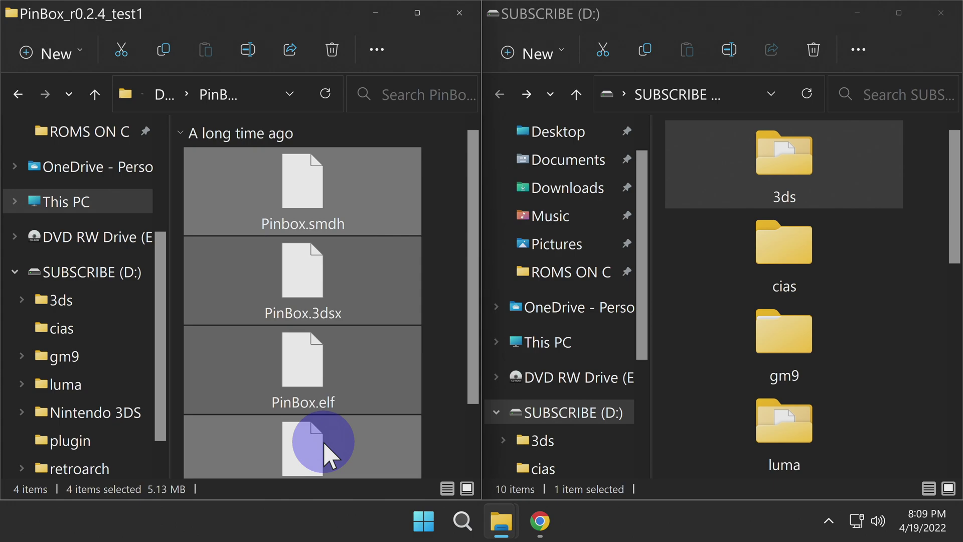
pyautogui.moveTo(302, 203); pyautogui.dragTo(798, 144)
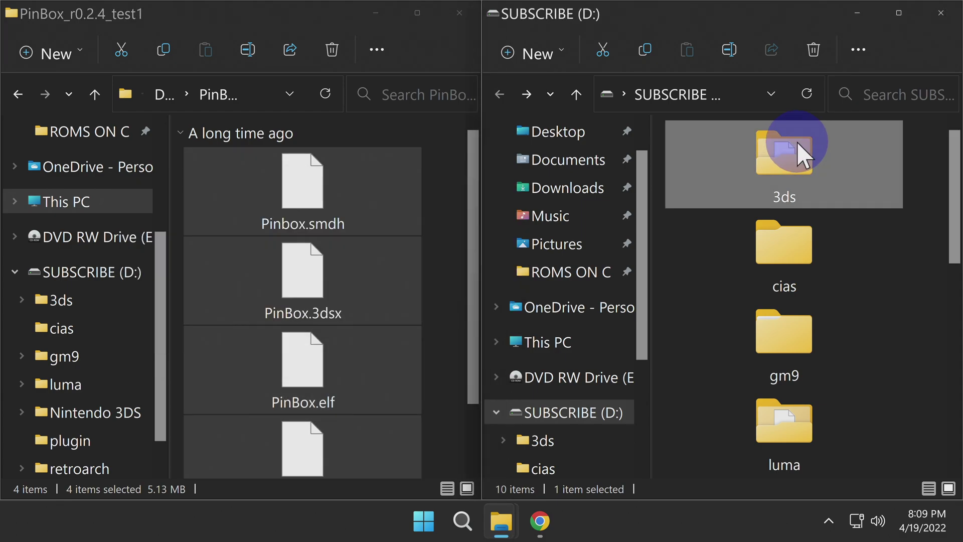
# Delete PinBox_r0.2.4_test1 from Downloads, close the D: window, and maximize Downloads.
pyautogui.click(20, 94)
pyautogui.click(226, 180)
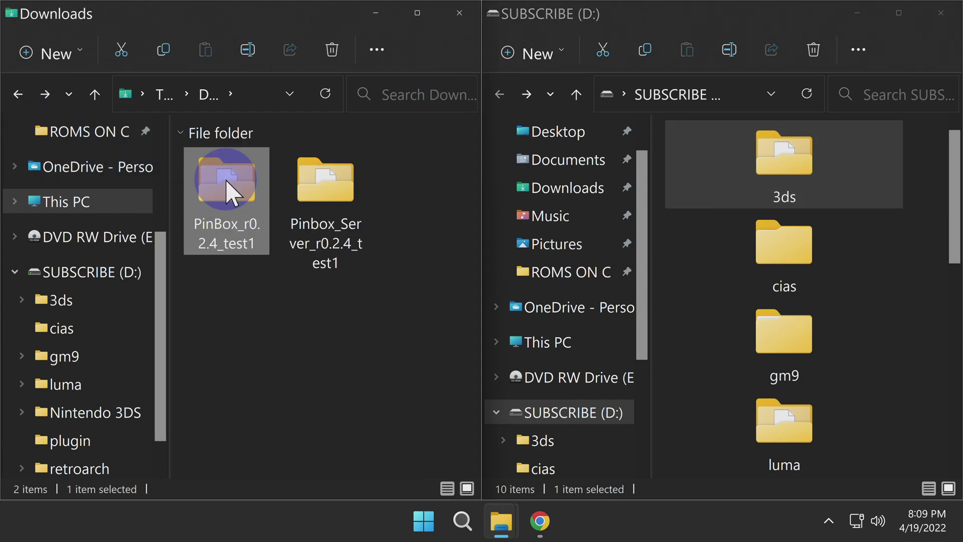
pyautogui.rightClick(229, 191)
pyautogui.click(355, 143)
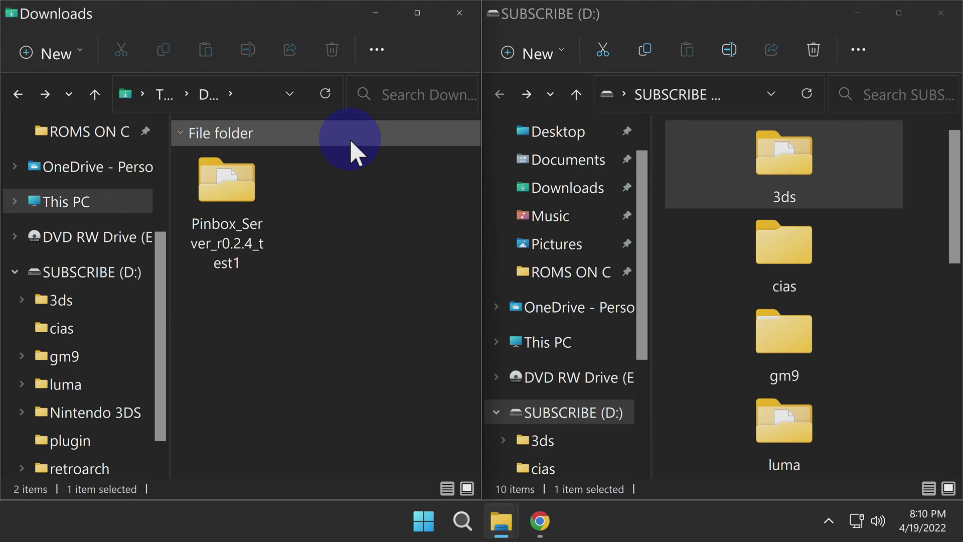
pyautogui.click(941, 13)
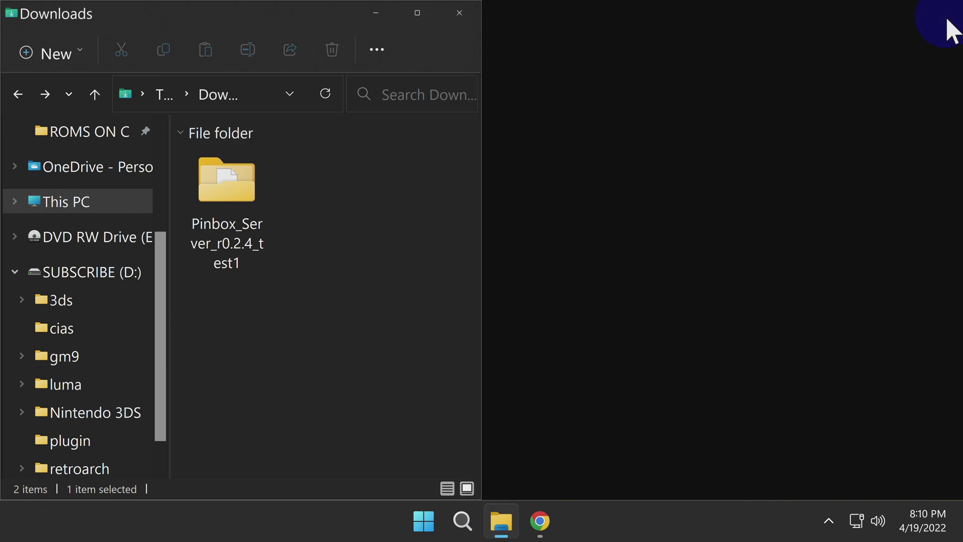
pyautogui.click(416, 13)
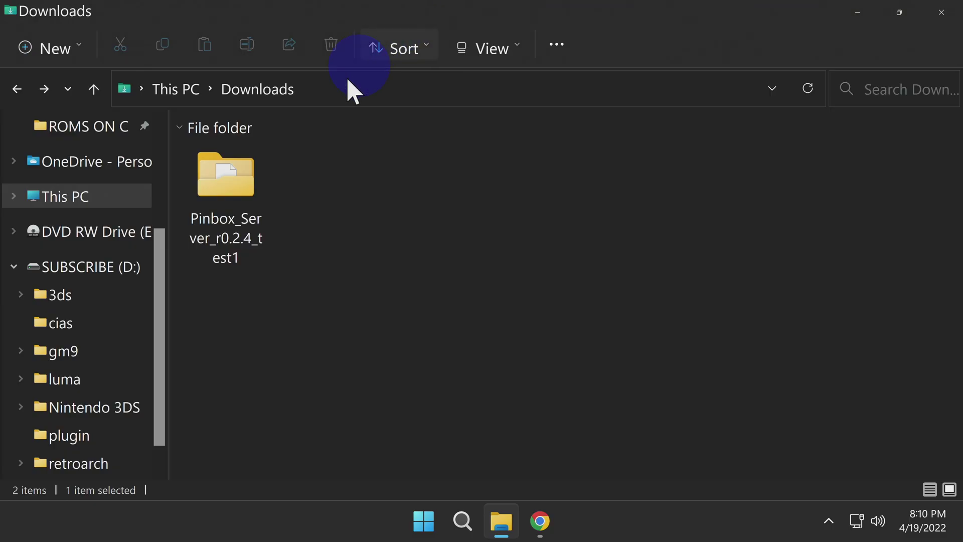
# Open Pinbox_Server_r0.2.4_test1 in Downloads to list server.cfg, PinBoxServer.exe and the FFmpeg DLLs.
pyautogui.click(224, 193)
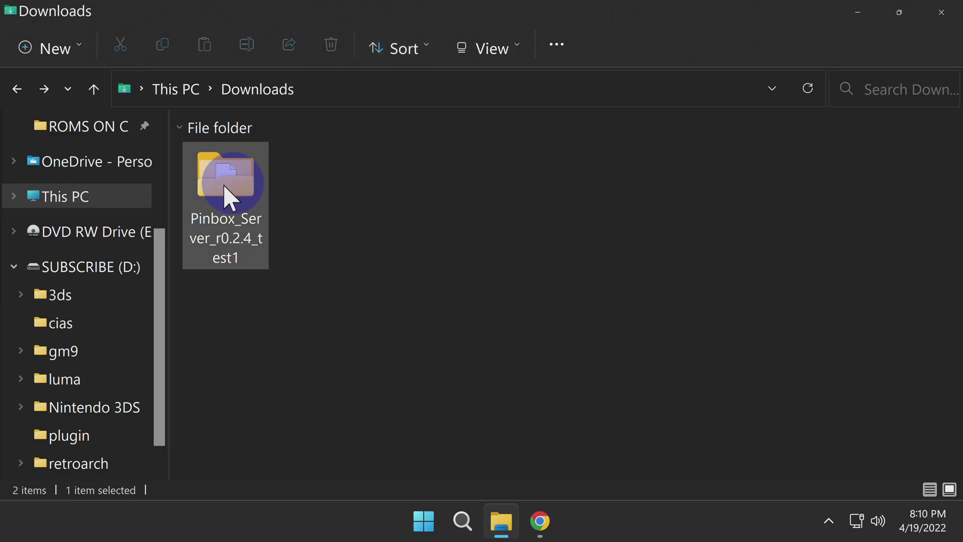
pyautogui.doubleClick(227, 184)
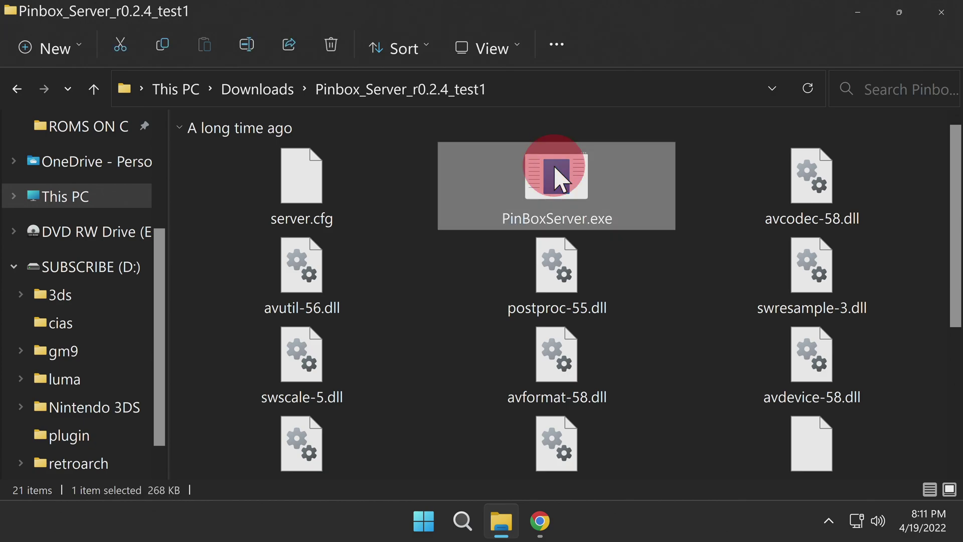
# Launch PinBoxServer.exe and note its IP 192.168.1.124 and server port 1234.
pyautogui.doubleClick(558, 179)
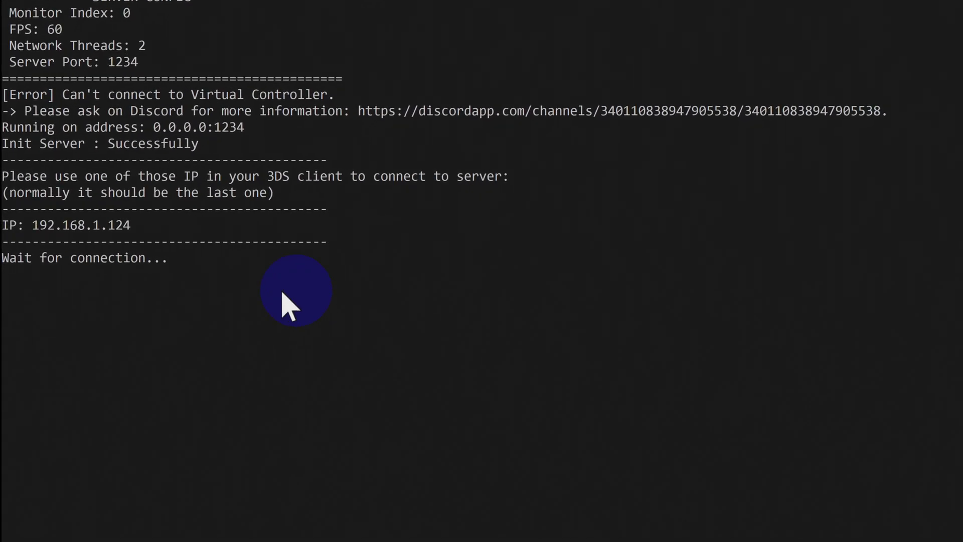
pyautogui.doubleClick(460, 240)
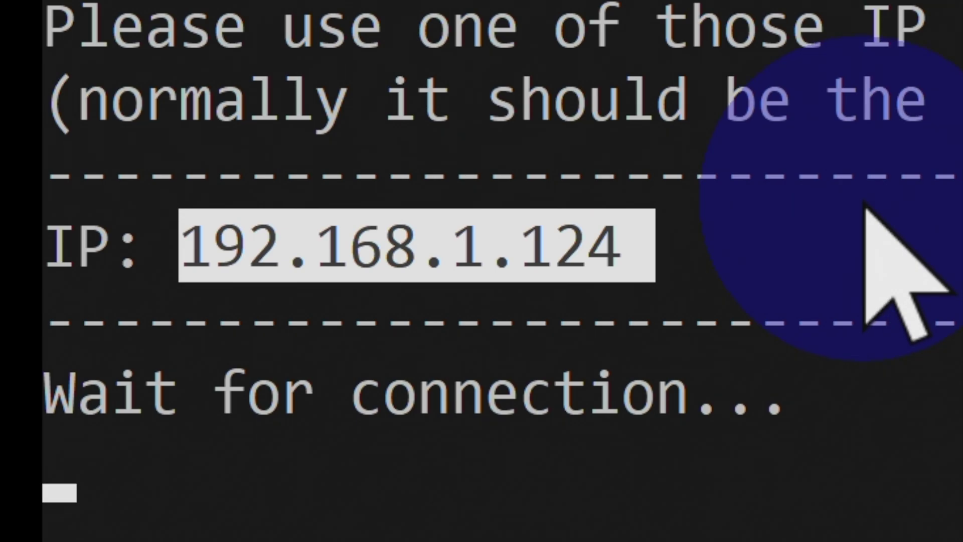
pyautogui.click(864, 203)
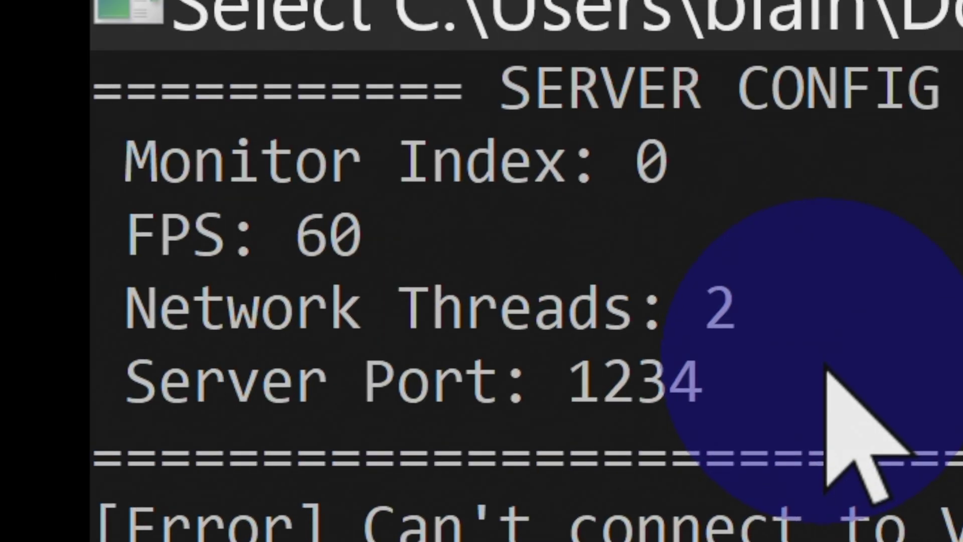
pyautogui.doubleClick(667, 355)
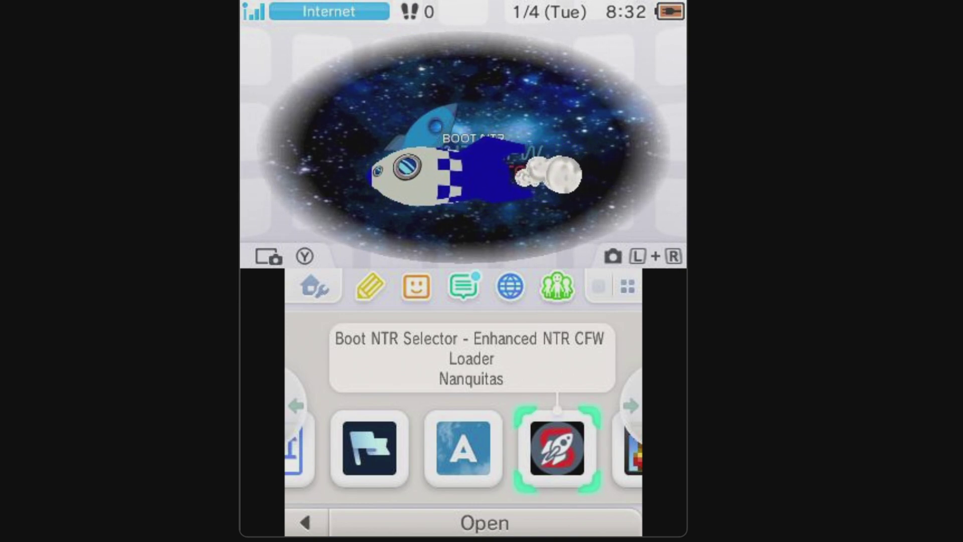
# Start PinBox from the 3DS Homebrew Launcher so it shows Ready to Connect.
pyautogui.press('Left')
pyautogui.press('Left')
pyautogui.press('Left')
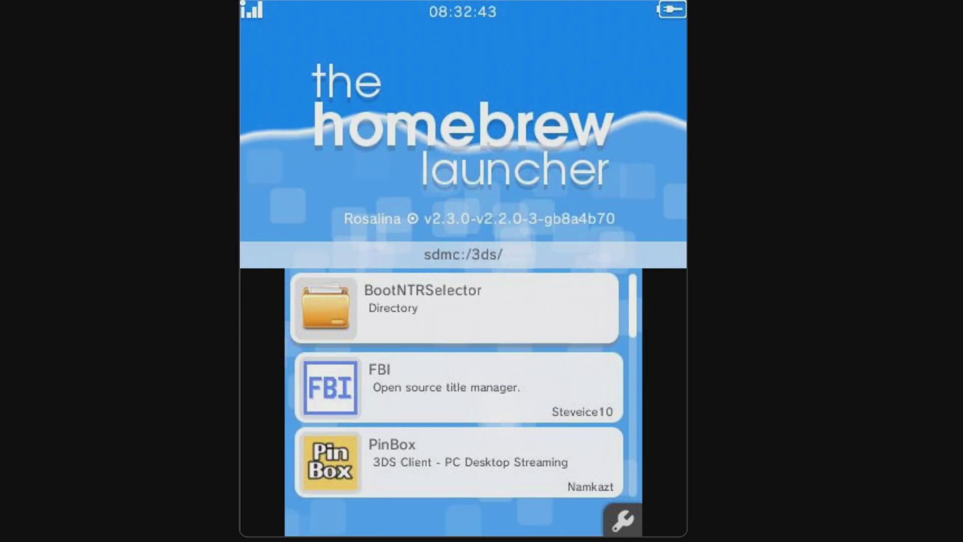
pyautogui.press('Down')
pyautogui.press('Return')
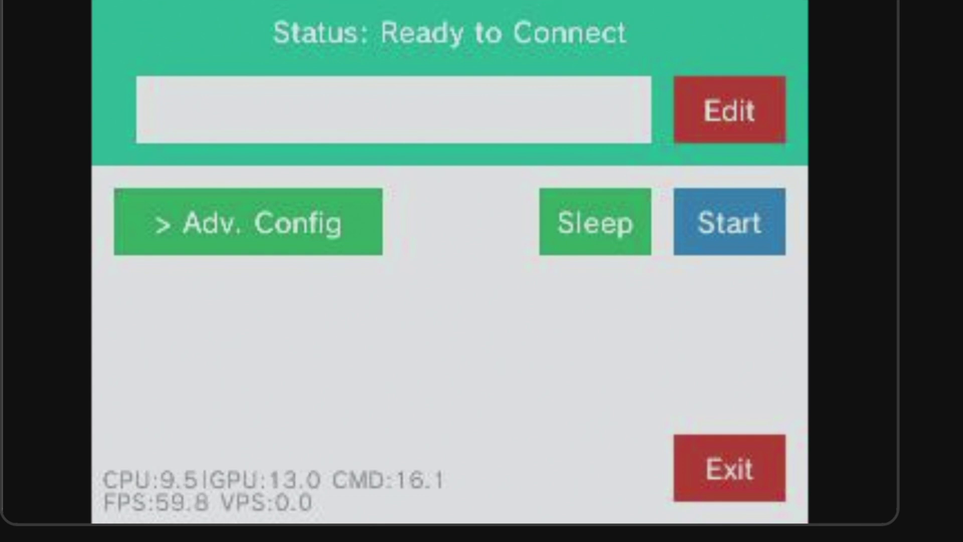
# Enter 192.168.1.124:1234 on the PinBox keypad as the server address and confirm.
pyautogui.click(729, 110)
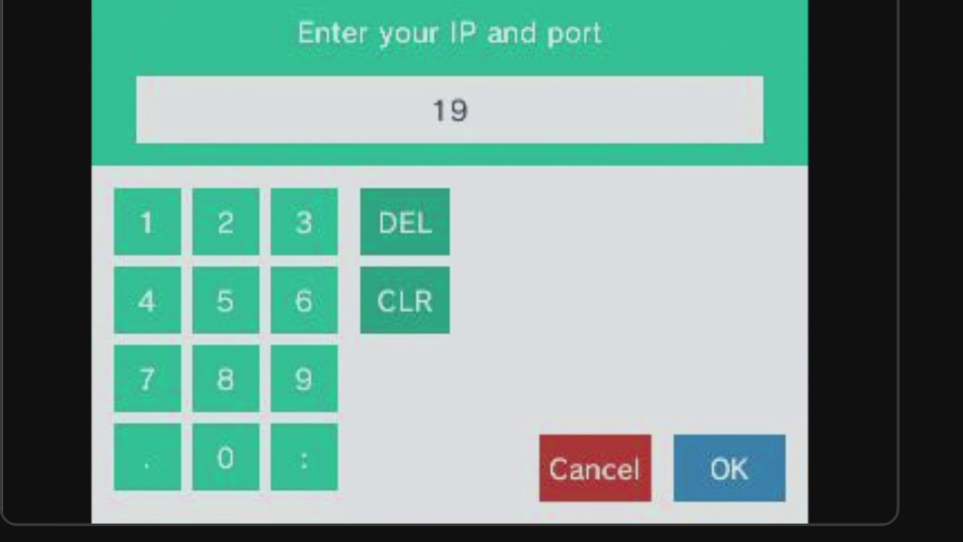
pyautogui.click(226, 221)
pyautogui.click(147, 456)
pyautogui.click(147, 221)
pyautogui.click(304, 299)
pyautogui.click(226, 379)
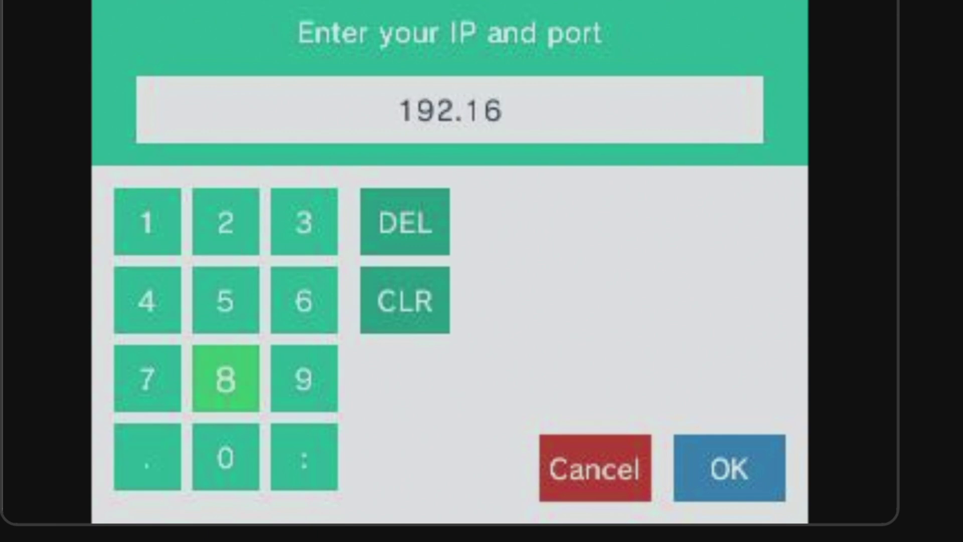
pyautogui.click(147, 457)
pyautogui.click(147, 221)
pyautogui.click(147, 457)
pyautogui.click(147, 221)
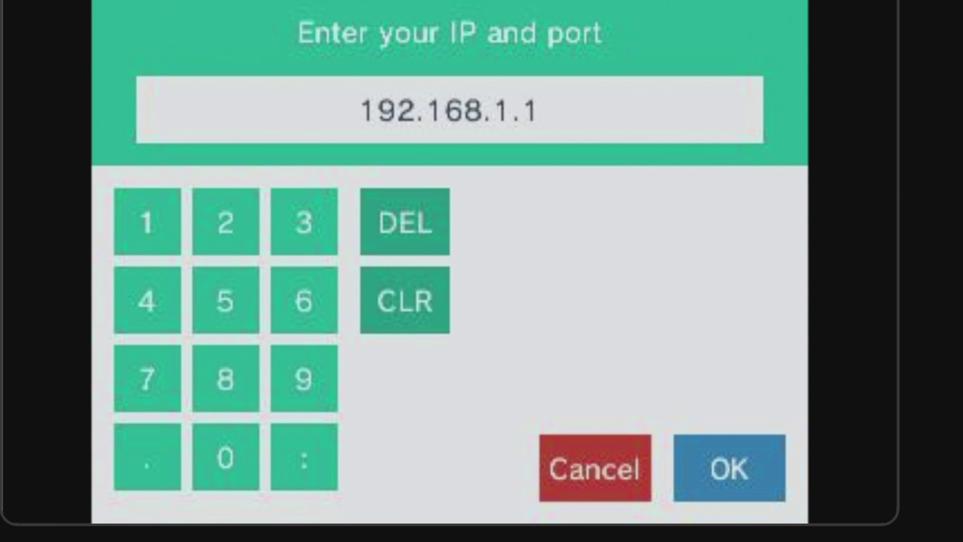
pyautogui.click(226, 222)
pyautogui.click(147, 300)
pyautogui.click(304, 457)
pyautogui.click(147, 221)
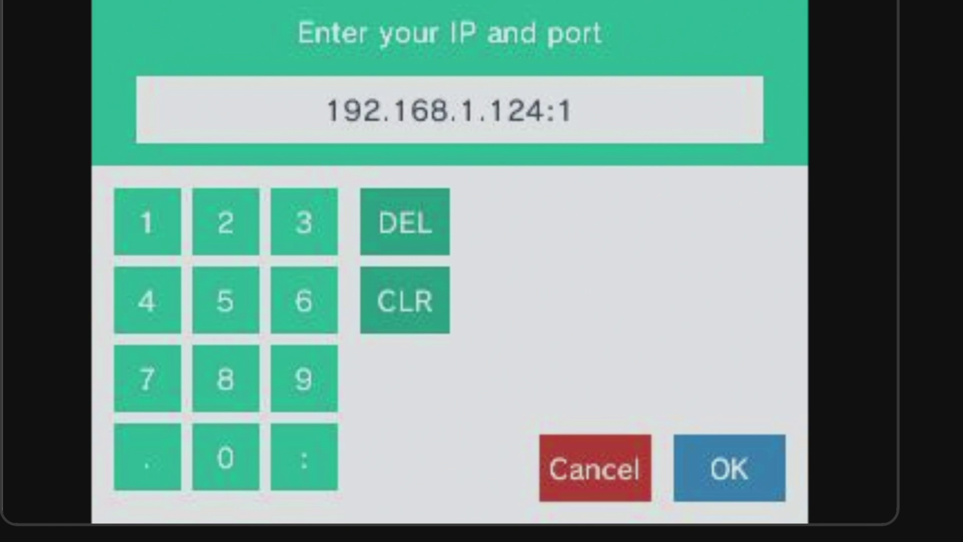
pyautogui.click(226, 221)
pyautogui.click(304, 222)
pyautogui.click(147, 300)
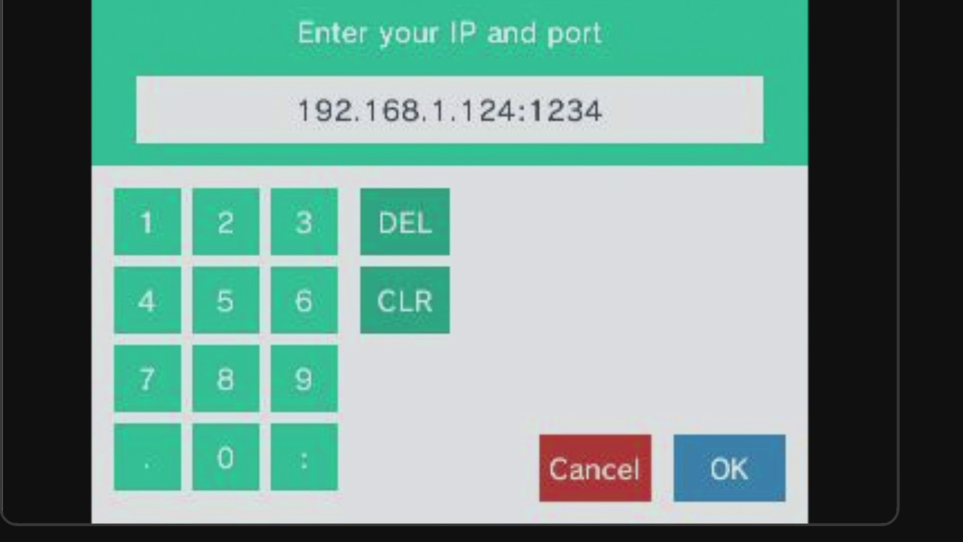
pyautogui.click(730, 467)
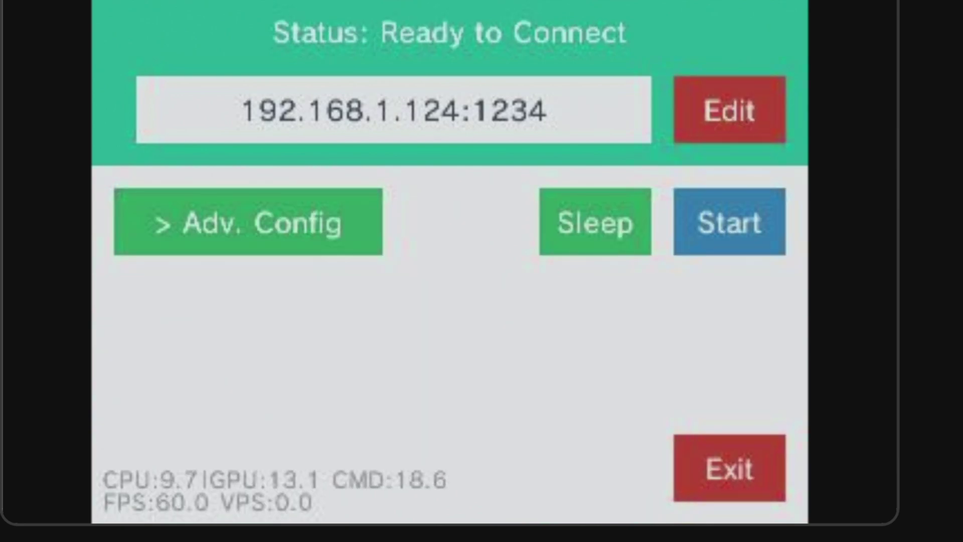
# Connect PinBox to the PC server and play the YouTube video in Chrome to stream it.
pyautogui.click(730, 221)
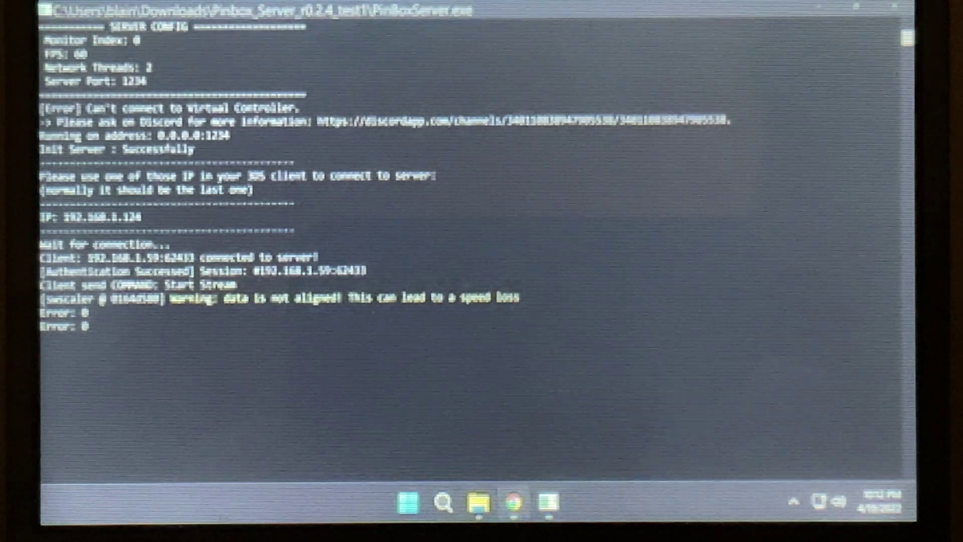
pyautogui.click(508, 503)
pyautogui.press('space')
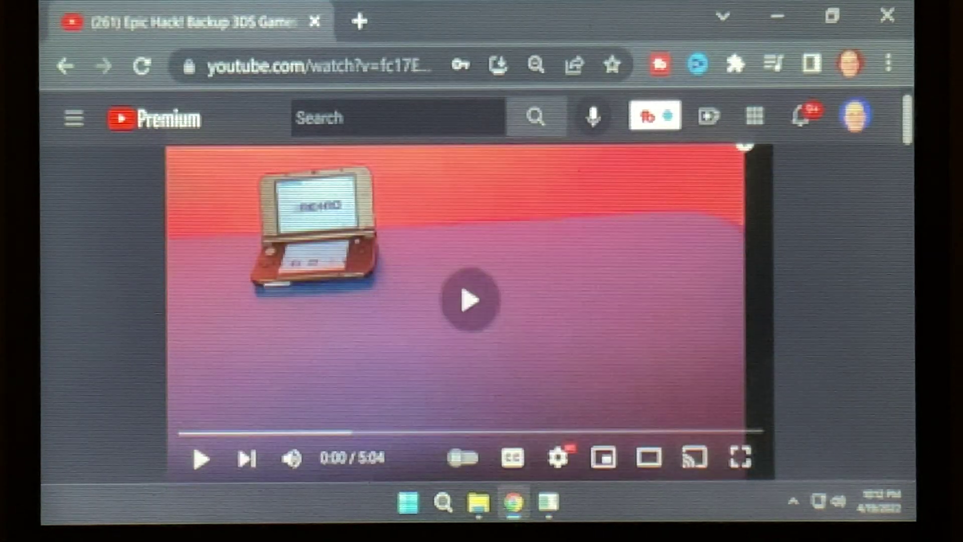